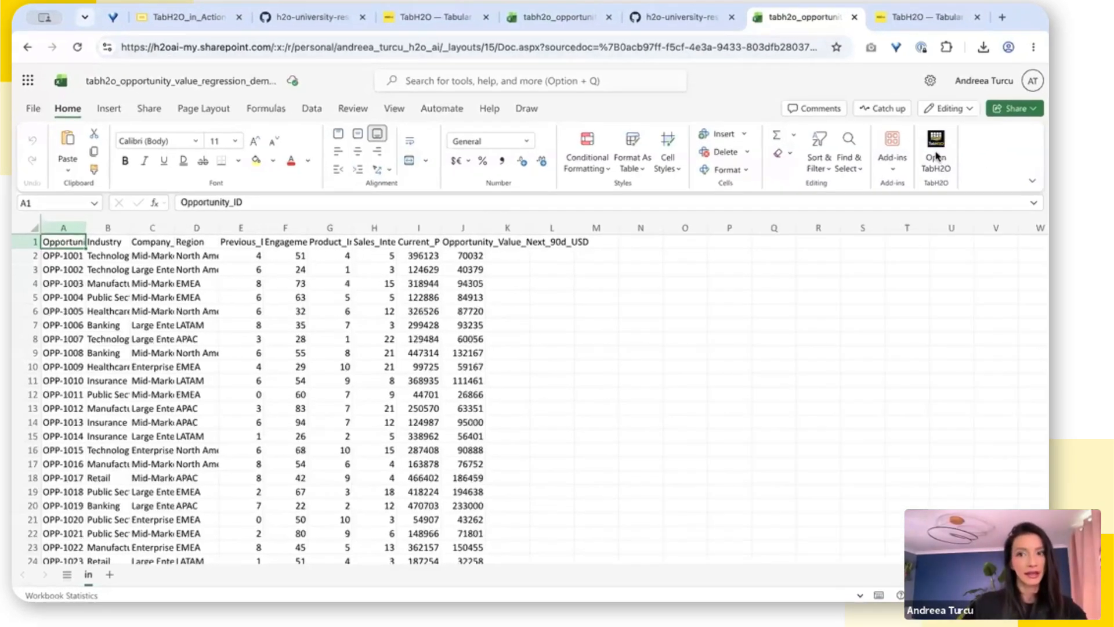
Step: Open the TabH2O add-in beside the worksheet and try the Resize option on its pane
{"action": "left_click", "coordinate": [924, 165]}
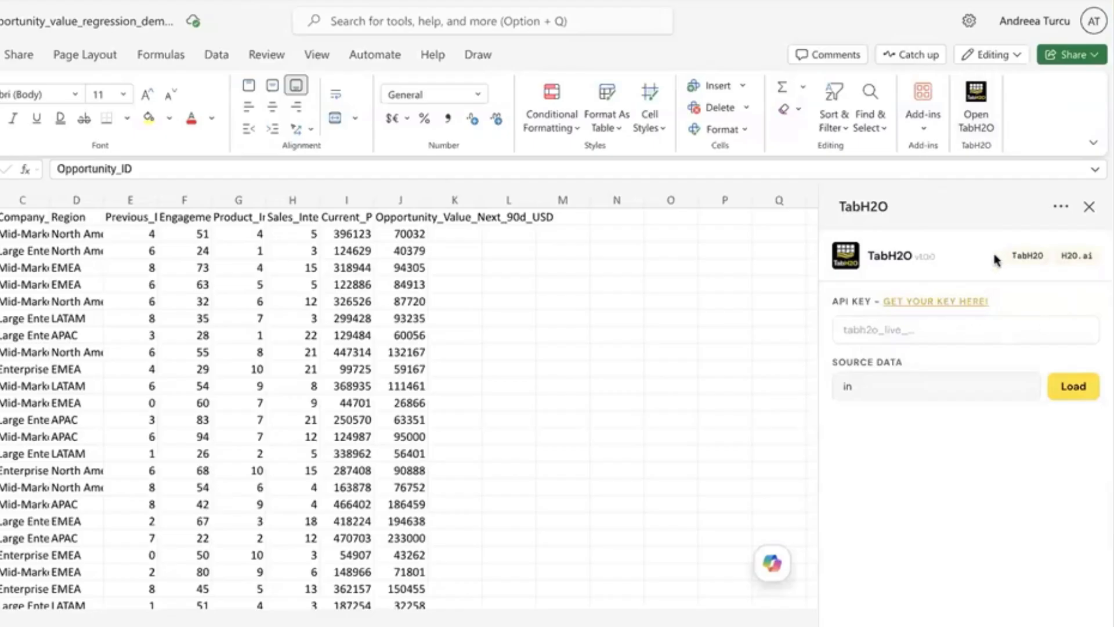
{"action": "left_click", "coordinate": [1061, 206]}
{"action": "left_click", "coordinate": [1046, 233]}
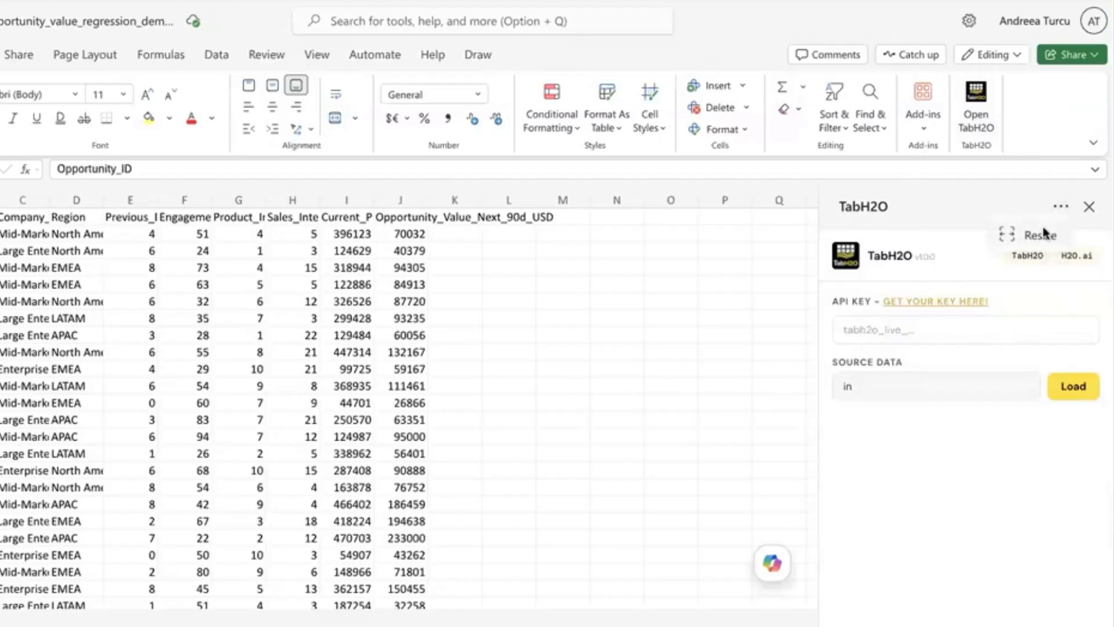
{"action": "mouse_move", "coordinate": [818, 422]}
{"action": "left_mouse_down"}
{"action": "mouse_move", "coordinate": [339, 422]}
{"action": "mouse_move", "coordinate": [818, 420]}
{"action": "left_mouse_up"}
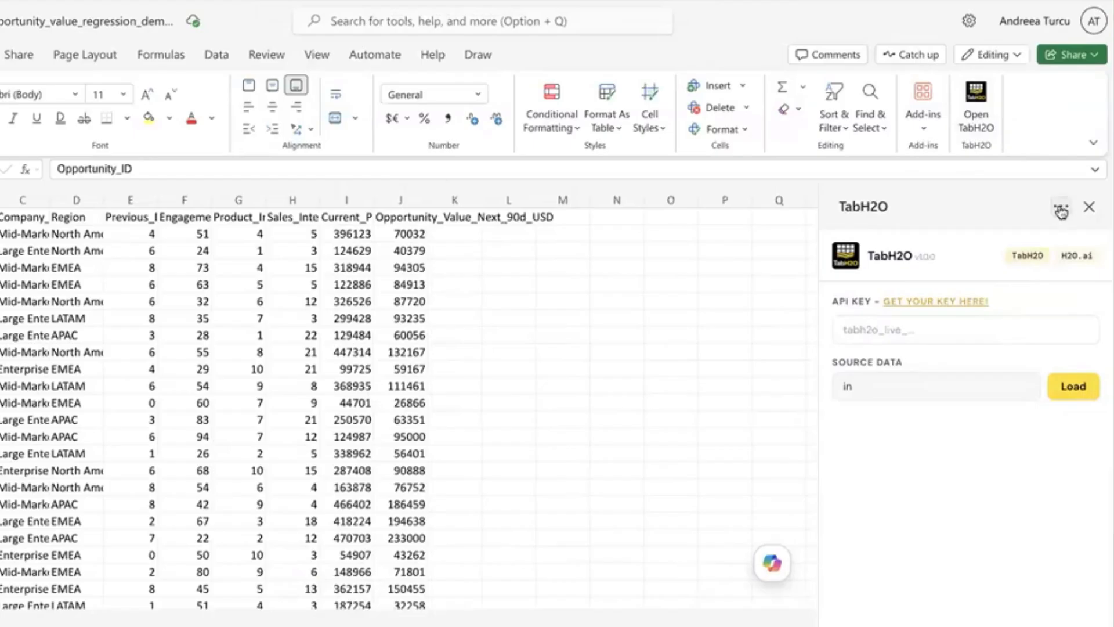
Step: View the TabH2O and H2O.ai websites linked from the add-in, returning to the opportunity workbook after each one
{"action": "left_click", "coordinate": [1026, 259]}
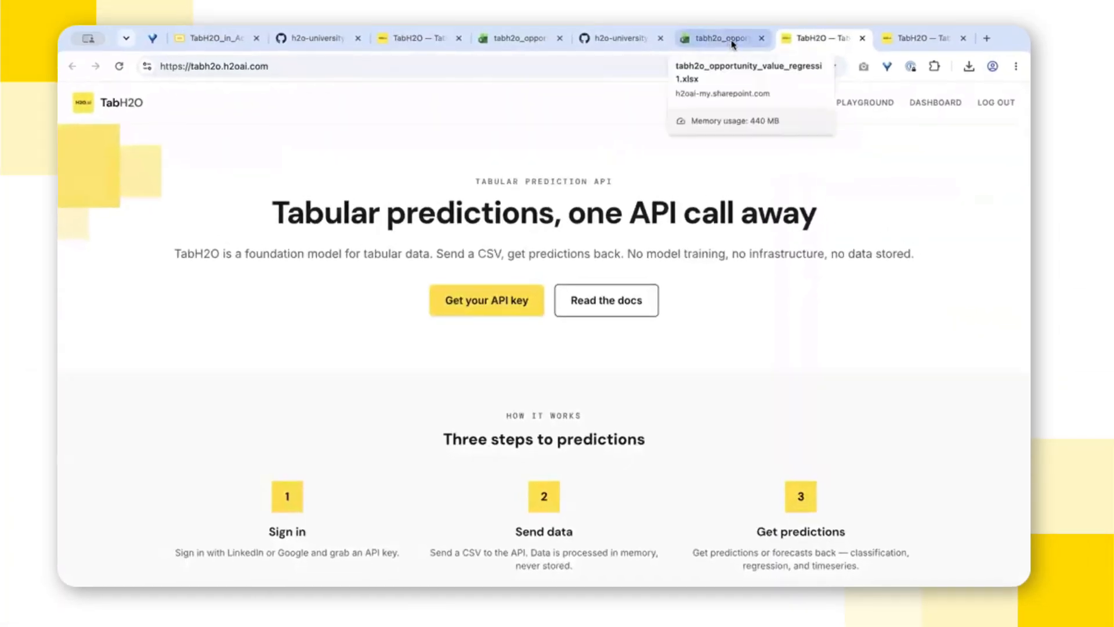
{"action": "left_click", "coordinate": [733, 41]}
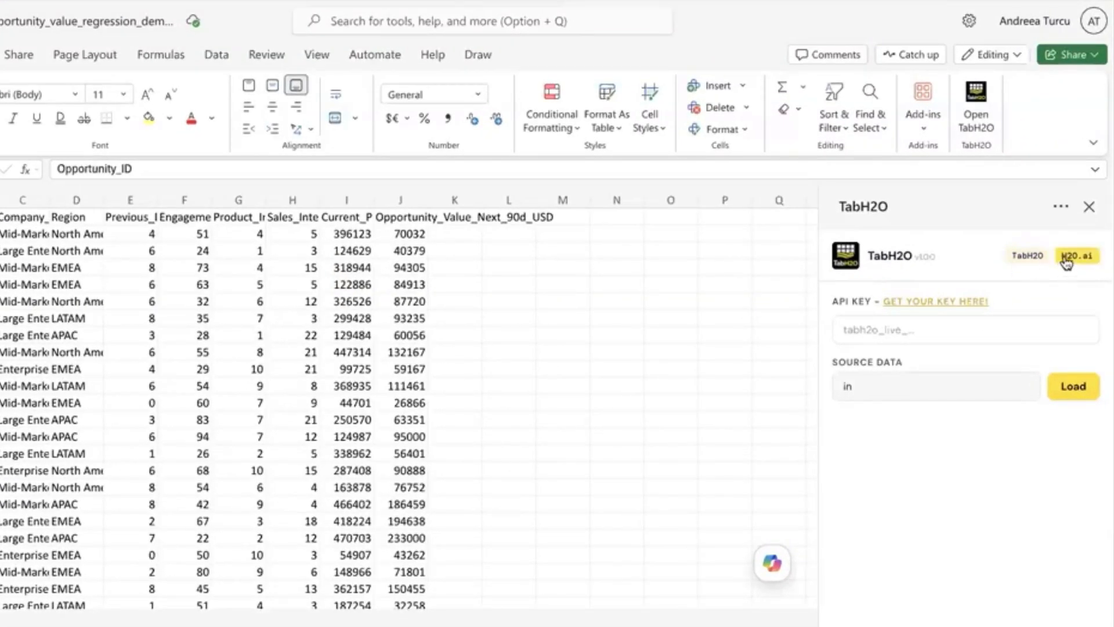
{"action": "left_click", "coordinate": [1067, 259]}
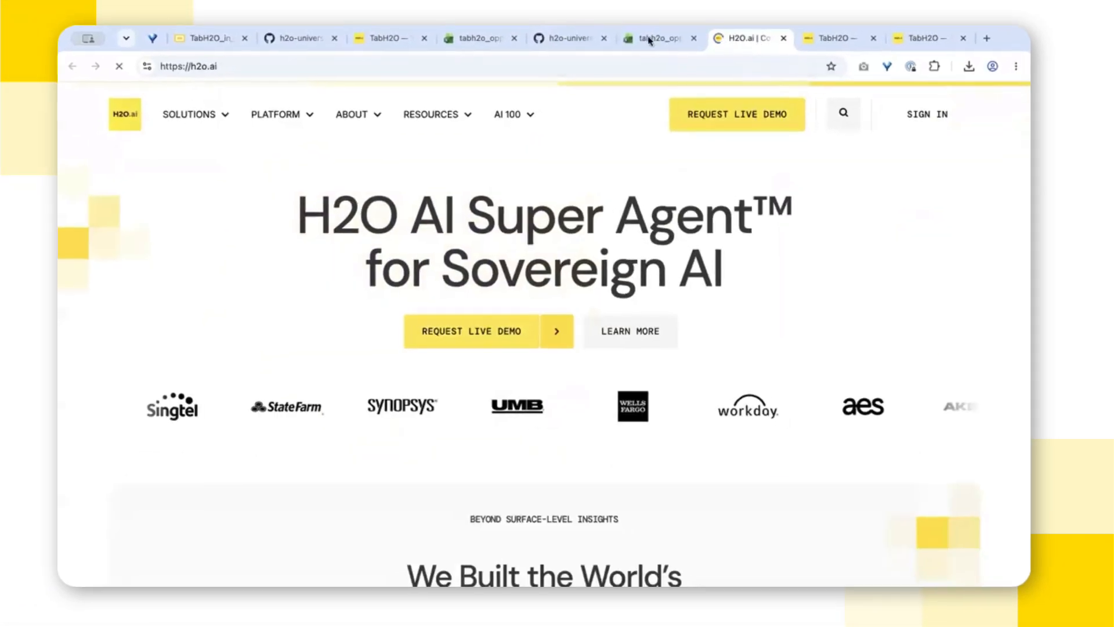
{"action": "left_click", "coordinate": [660, 39]}
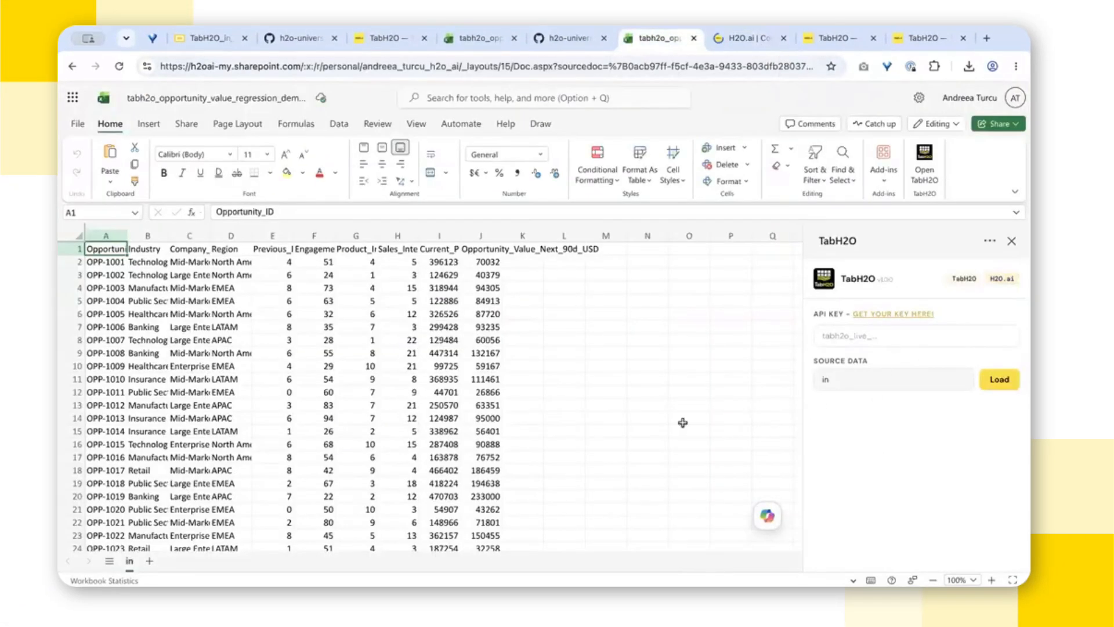
Step: Load the "in" sheet as the source data in TabH2O
{"action": "left_click", "coordinate": [483, 409]}
{"action": "left_click", "coordinate": [733, 442]}
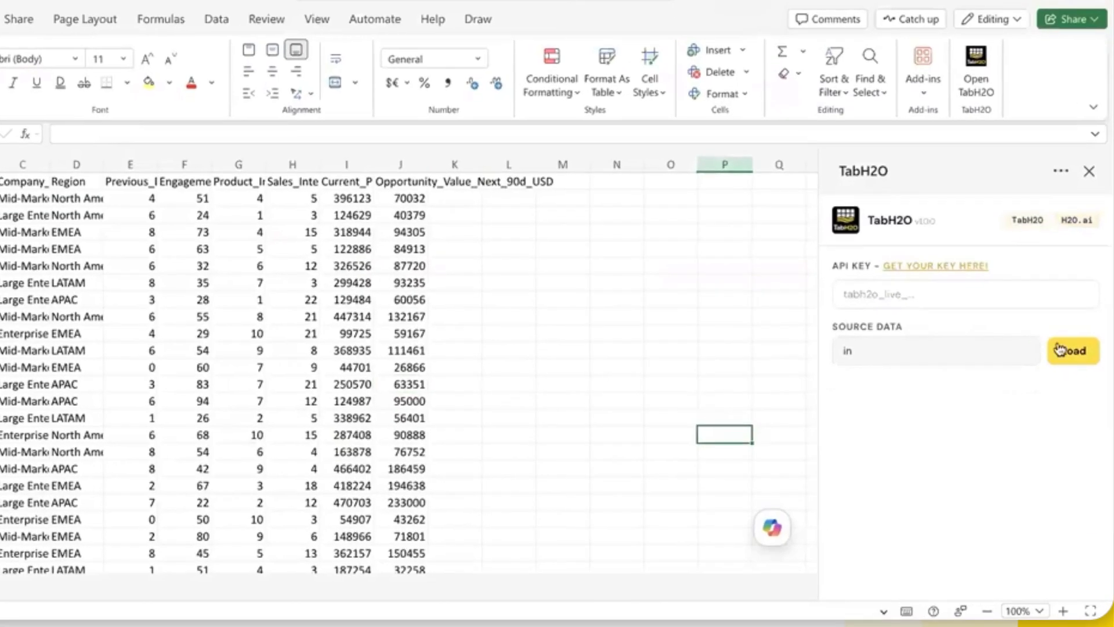
{"action": "left_click", "coordinate": [1060, 350]}
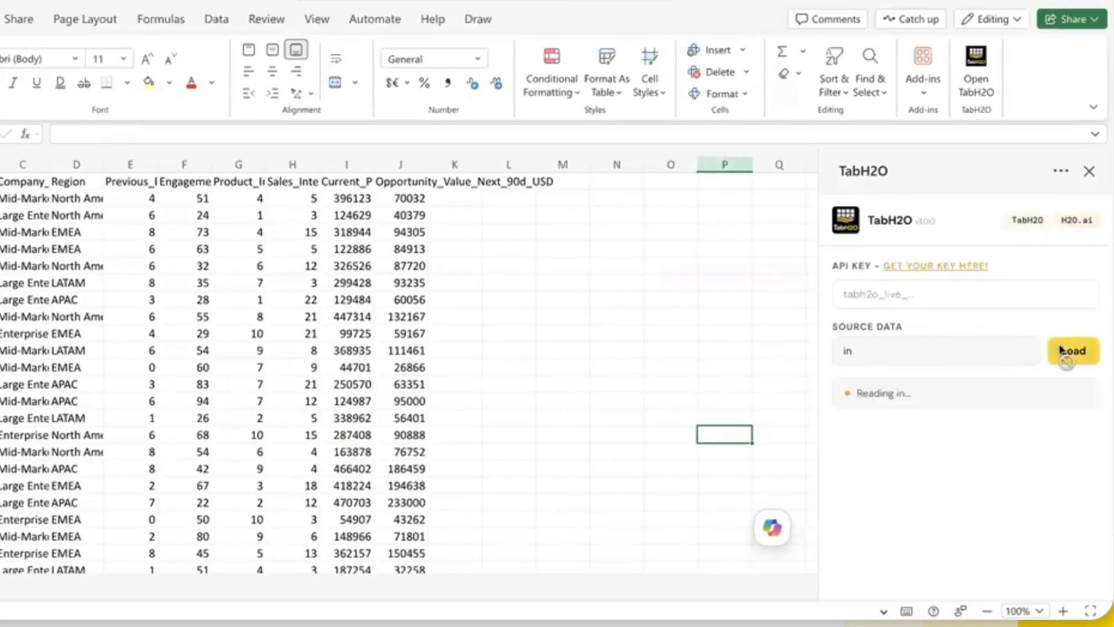
{"action": "left_click", "coordinate": [643, 315]}
Step: Go to the TabH2O dashboard through the add-in's key link and copy the API key
{"action": "left_click", "coordinate": [919, 299]}
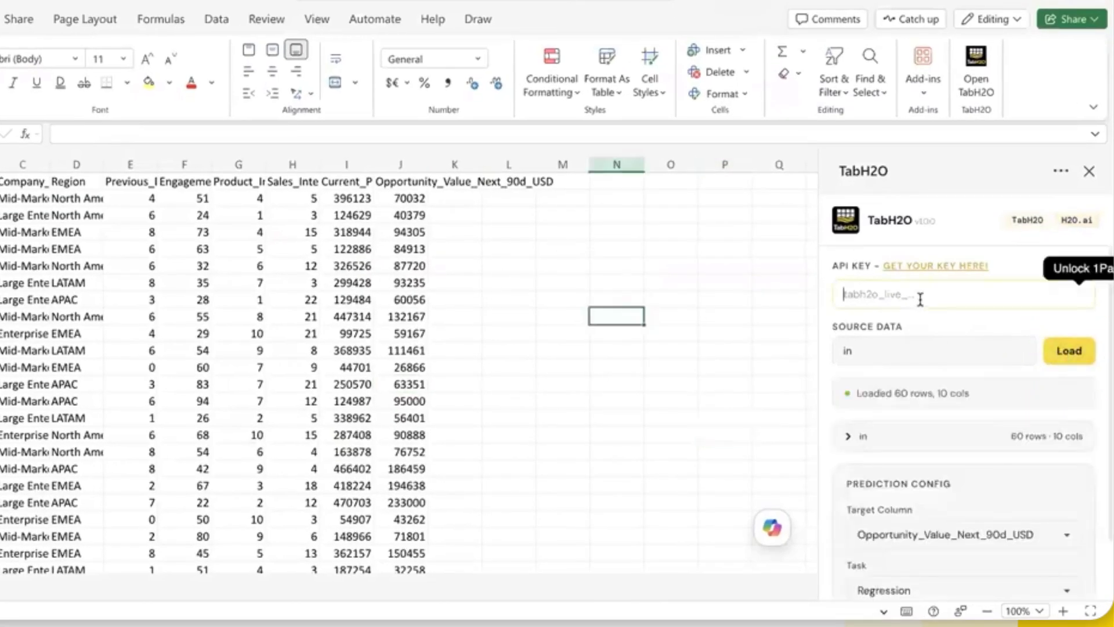
{"action": "left_click", "coordinate": [908, 267]}
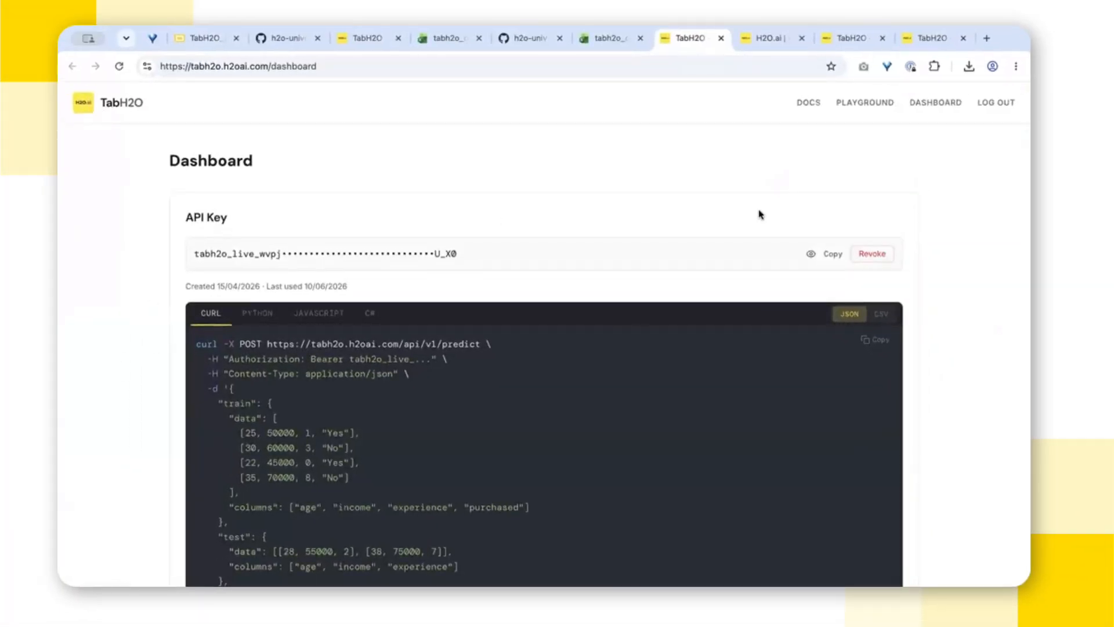
{"action": "left_click", "coordinate": [97, 119]}
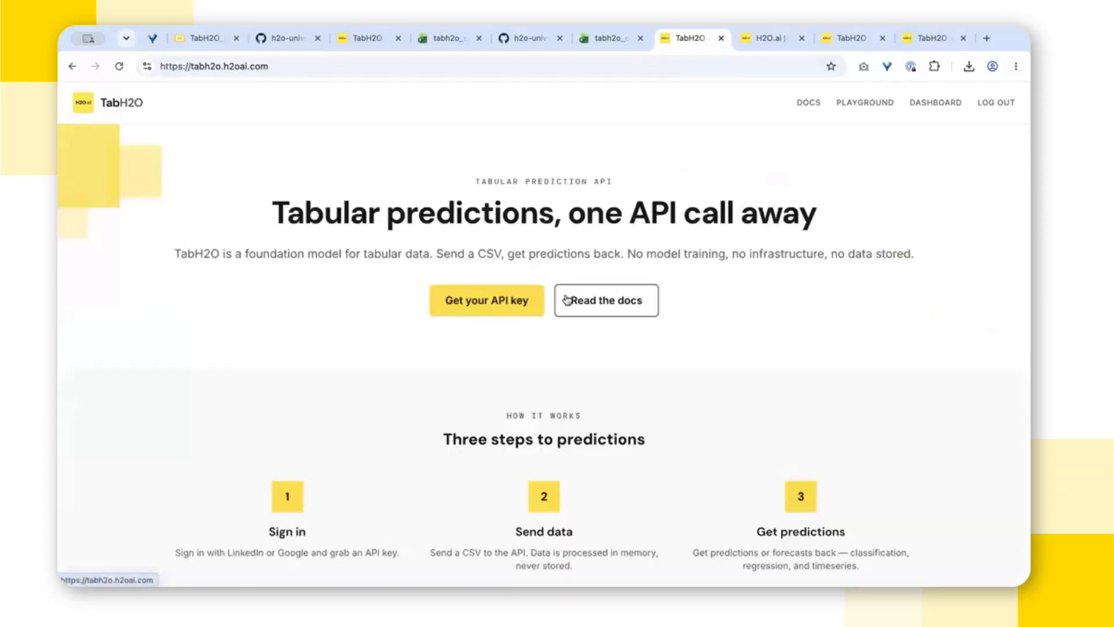
{"action": "left_click", "coordinate": [476, 306]}
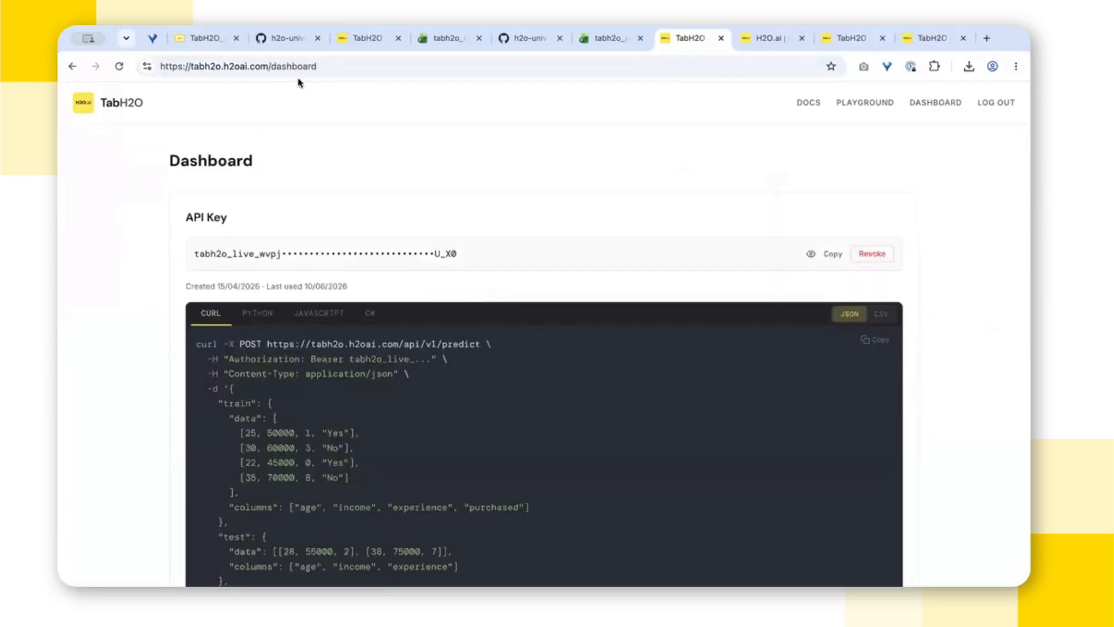
{"action": "left_click", "coordinate": [829, 254]}
{"action": "left_click", "coordinate": [831, 256]}
{"action": "left_click", "coordinate": [830, 254]}
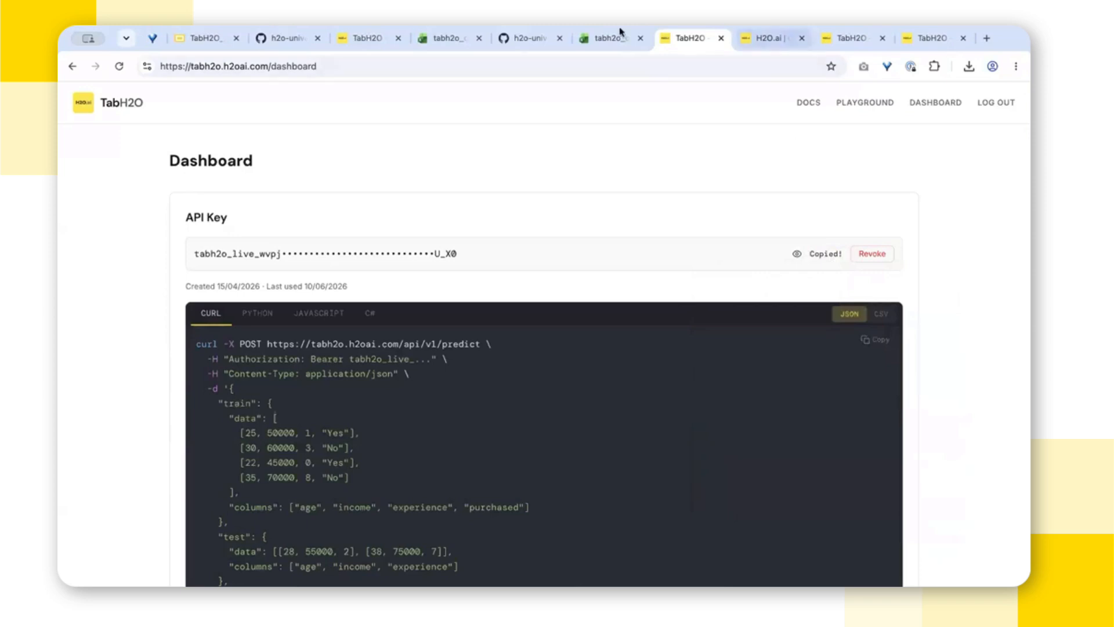
Step: Return to the opportunity workbook, paste the API key into TabH2O and reload the "in" sheet data
{"action": "left_click", "coordinate": [603, 37]}
{"action": "left_click", "coordinate": [877, 339]}
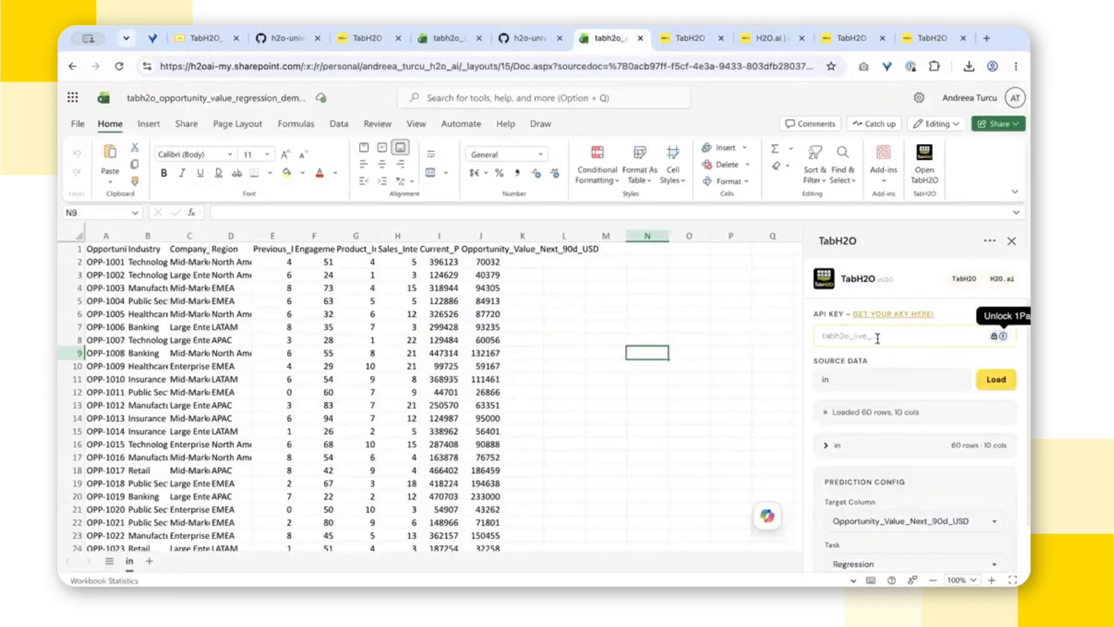
{"action": "key", "text": "super+v"}
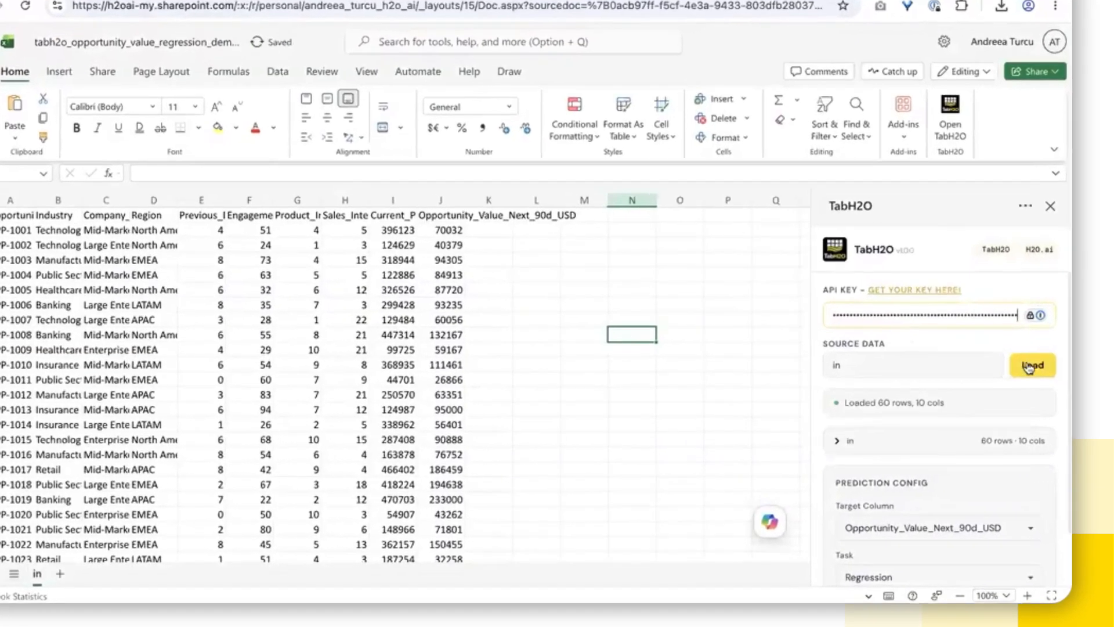
{"action": "left_click", "coordinate": [996, 379]}
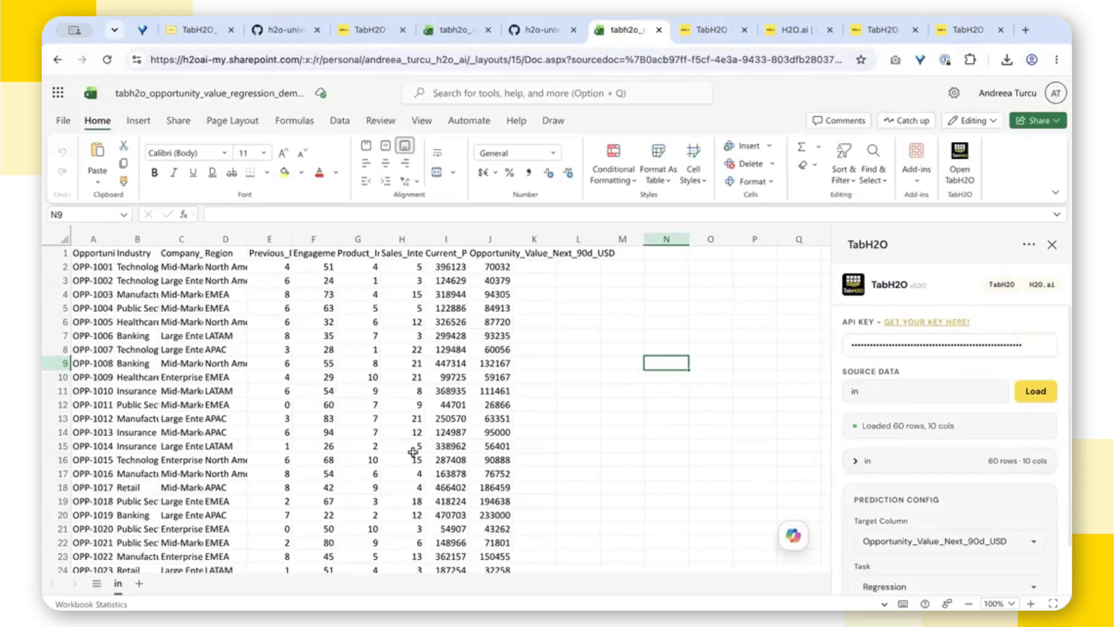
{"action": "left_click", "coordinate": [1042, 393]}
Step: Expand the column summary of the loaded "in" data, look through the listed columns and collapse it
{"action": "scroll", "coordinate": [928, 441], "scroll_direction": "down", "scroll_amount": 1}
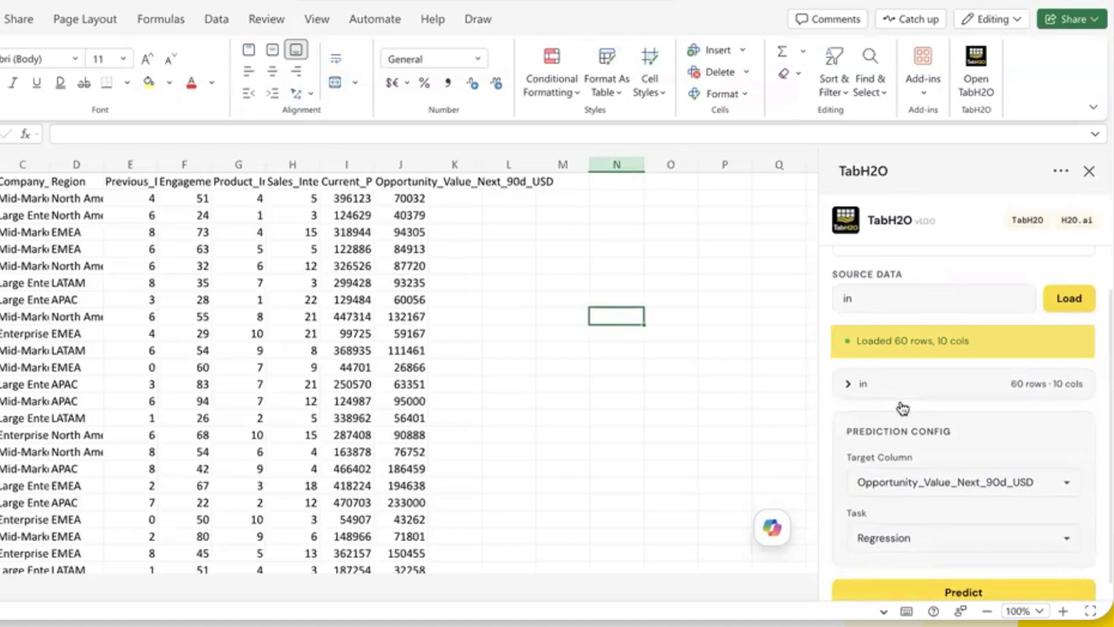
{"action": "left_click", "coordinate": [847, 384]}
{"action": "scroll", "coordinate": [926, 303], "scroll_direction": "down", "scroll_amount": 4}
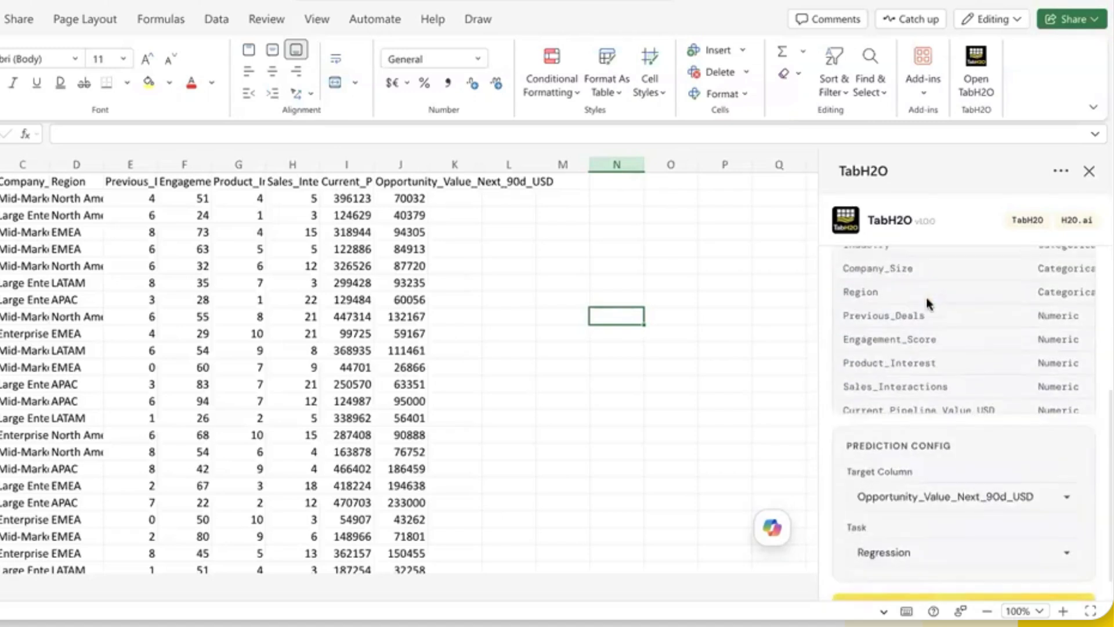
{"action": "scroll", "coordinate": [927, 303], "scroll_direction": "up", "scroll_amount": 2}
{"action": "scroll", "coordinate": [851, 286], "scroll_direction": "down", "scroll_amount": 1}
{"action": "scroll", "coordinate": [853, 288], "scroll_direction": "up", "scroll_amount": 1}
{"action": "scroll", "coordinate": [853, 288], "scroll_direction": "up", "scroll_amount": 1}
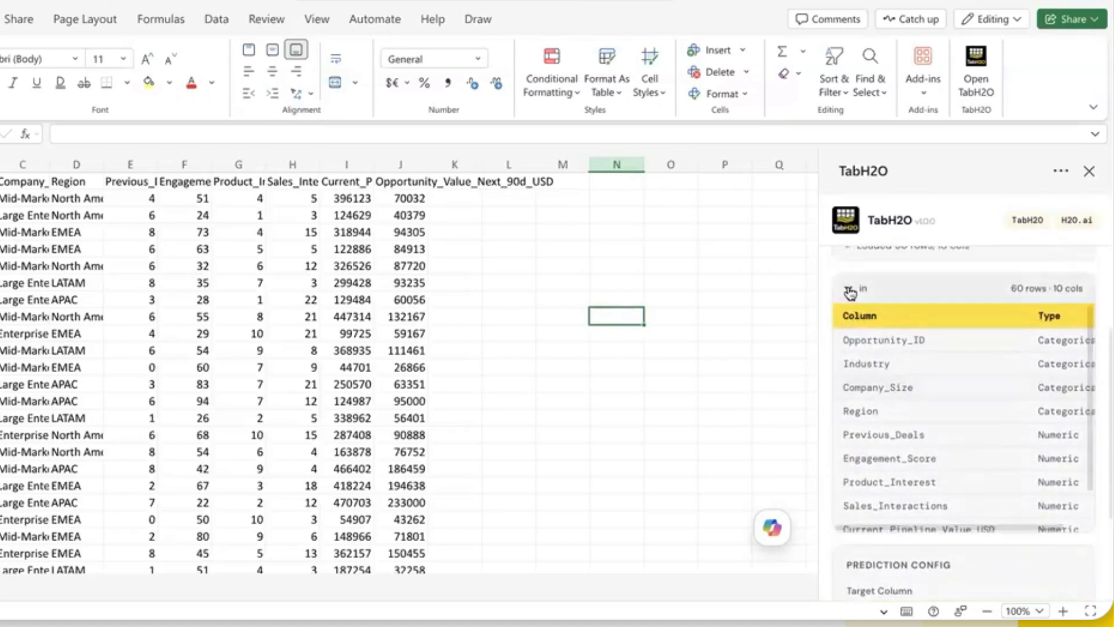
{"action": "left_click", "coordinate": [848, 290]}
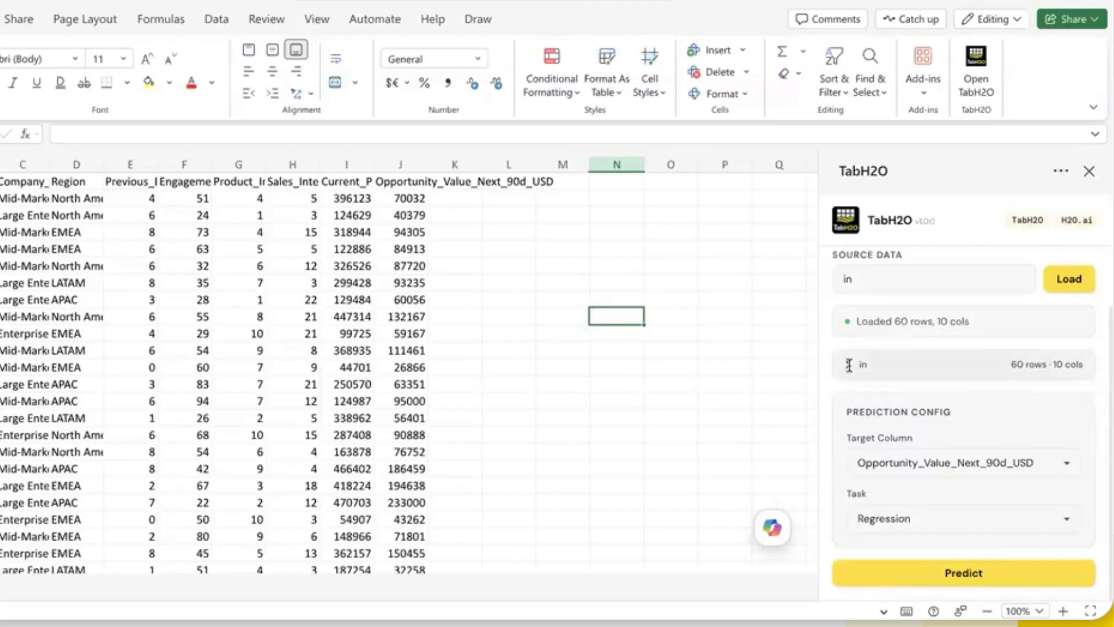
Step: Reopen the column summary of the "in" data and examine the data type of every column
{"action": "left_click", "coordinate": [849, 371]}
{"action": "scroll", "coordinate": [996, 368], "scroll_direction": "right", "scroll_amount": 1}
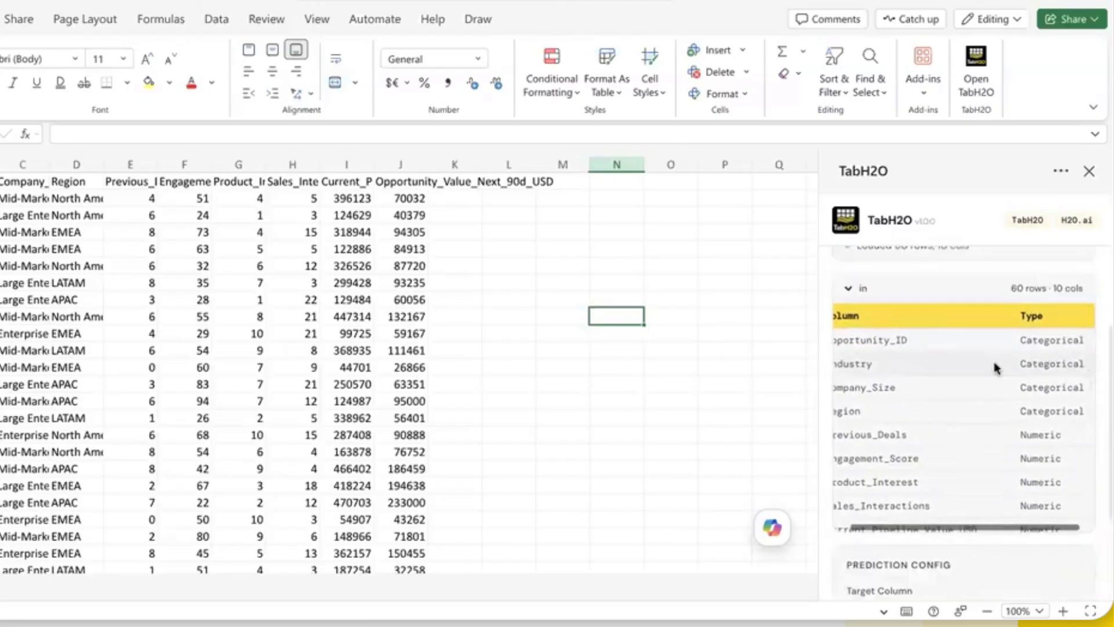
{"action": "scroll", "coordinate": [997, 368], "scroll_direction": "left", "scroll_amount": 1}
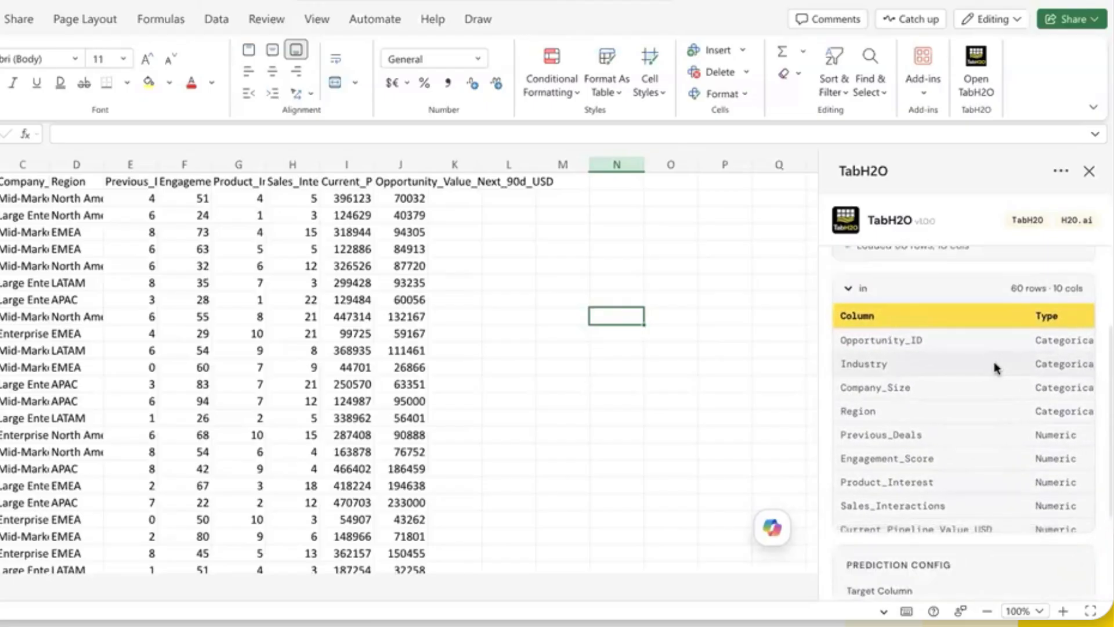
{"action": "scroll", "coordinate": [1009, 379], "scroll_direction": "down", "scroll_amount": 1}
{"action": "scroll", "coordinate": [1010, 378], "scroll_direction": "right", "scroll_amount": 1}
{"action": "scroll", "coordinate": [1010, 378], "scroll_direction": "left", "scroll_amount": 1}
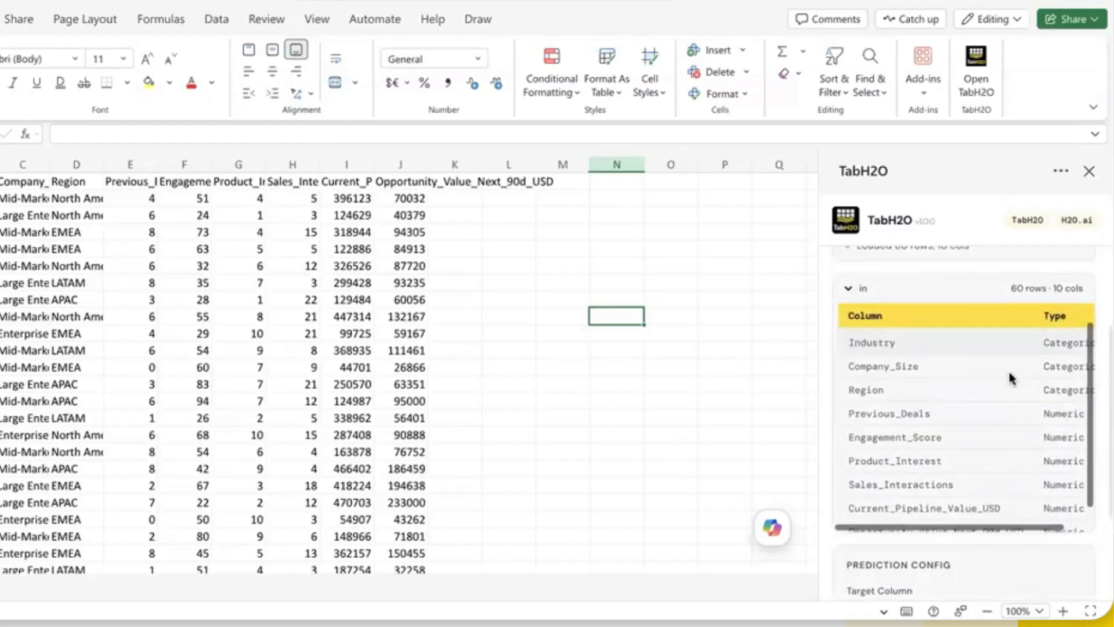
{"action": "scroll", "coordinate": [1010, 378], "scroll_direction": "down", "scroll_amount": 1}
{"action": "scroll", "coordinate": [1010, 378], "scroll_direction": "up", "scroll_amount": 1}
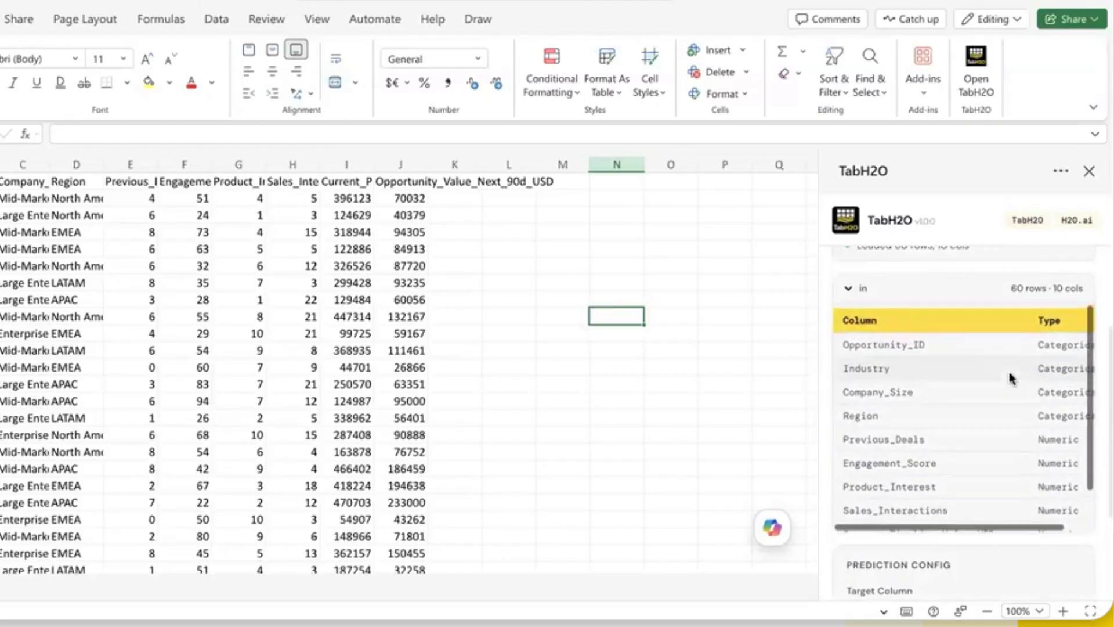
{"action": "scroll", "coordinate": [1010, 378], "scroll_direction": "down", "scroll_amount": 1}
{"action": "scroll", "coordinate": [1072, 565], "scroll_direction": "down", "scroll_amount": 3}
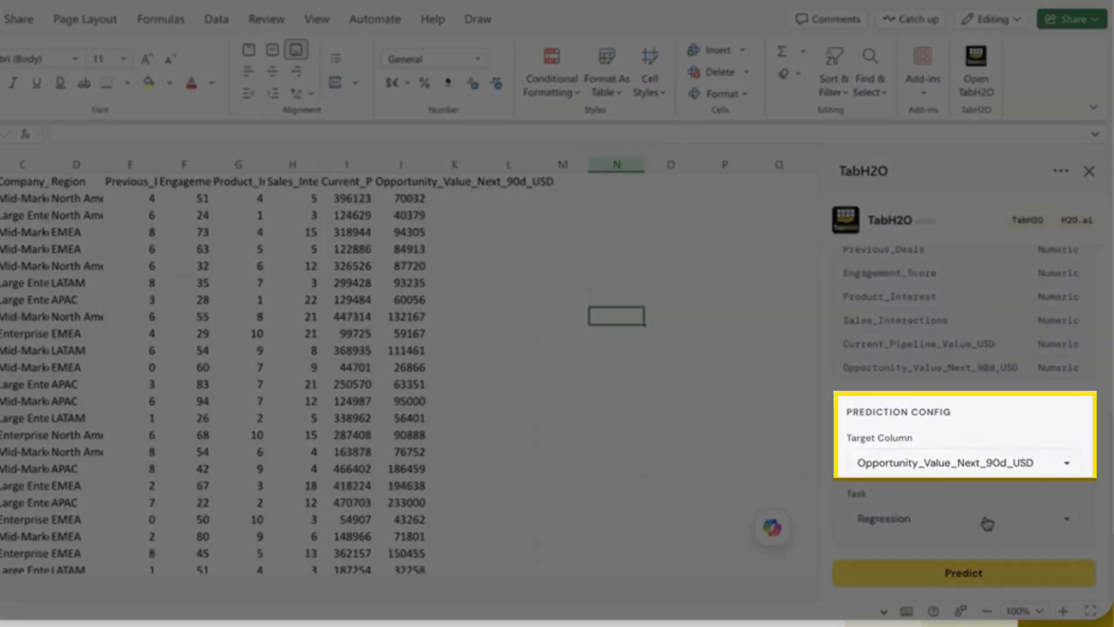
Step: Choose Opportunity_Value_Next_90d_USD as the prediction's target column and Regression as the task
{"action": "left_click", "coordinate": [908, 474]}
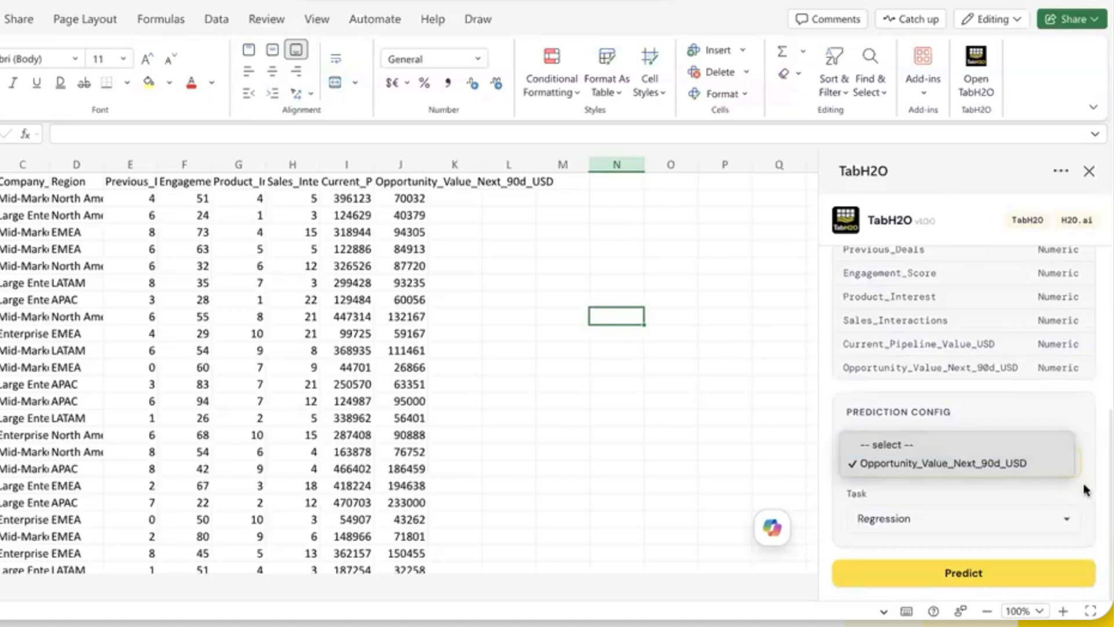
{"action": "left_click", "coordinate": [866, 469]}
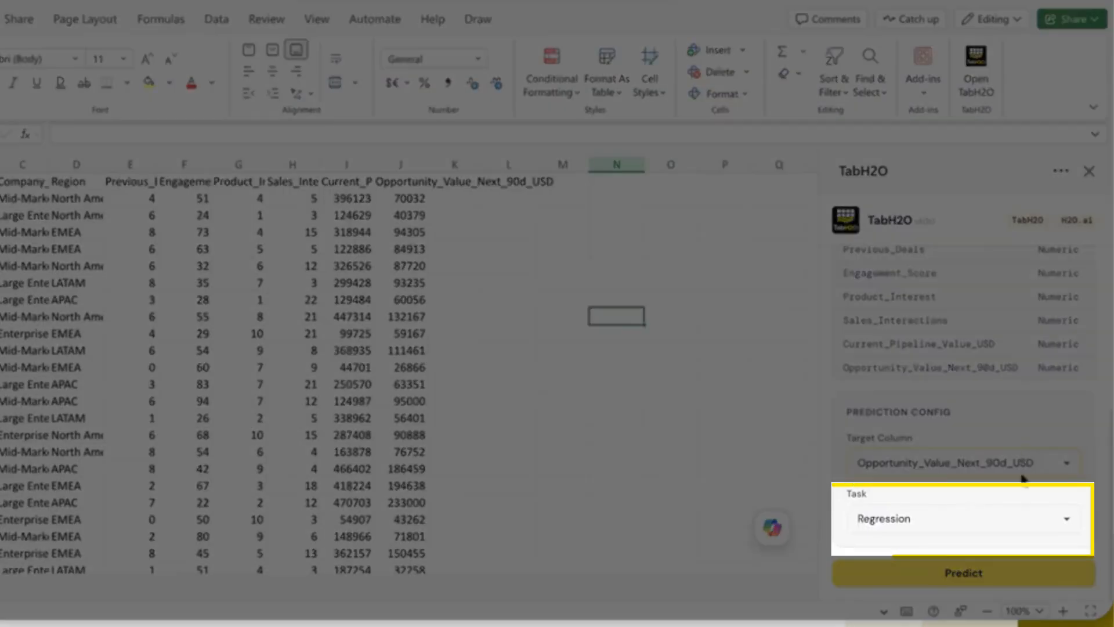
{"action": "left_click", "coordinate": [970, 517]}
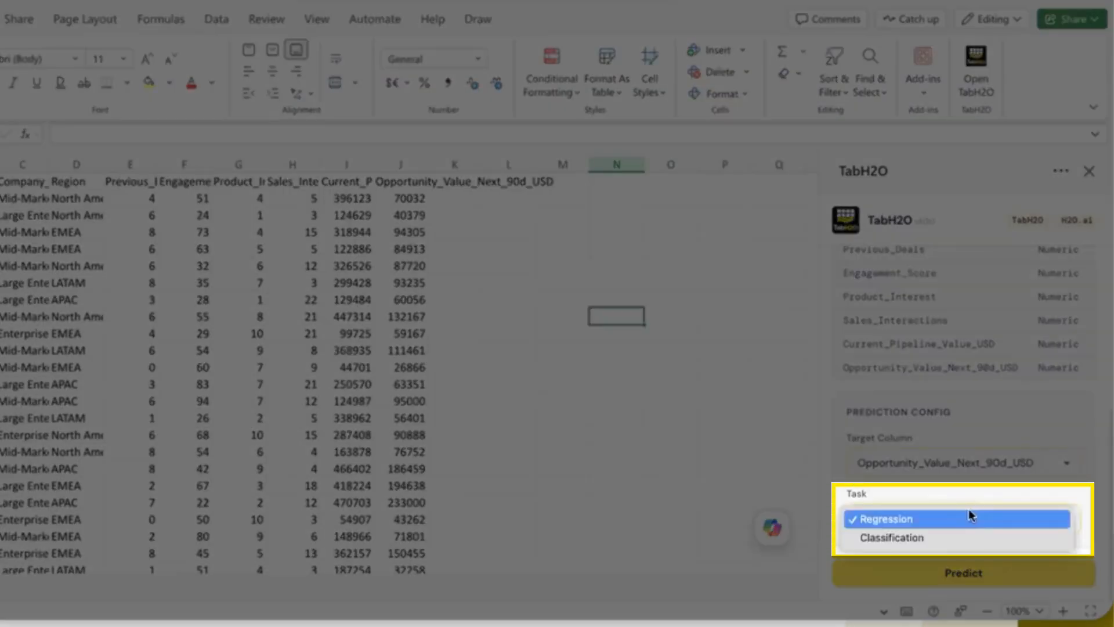
{"action": "key", "text": "Escape"}
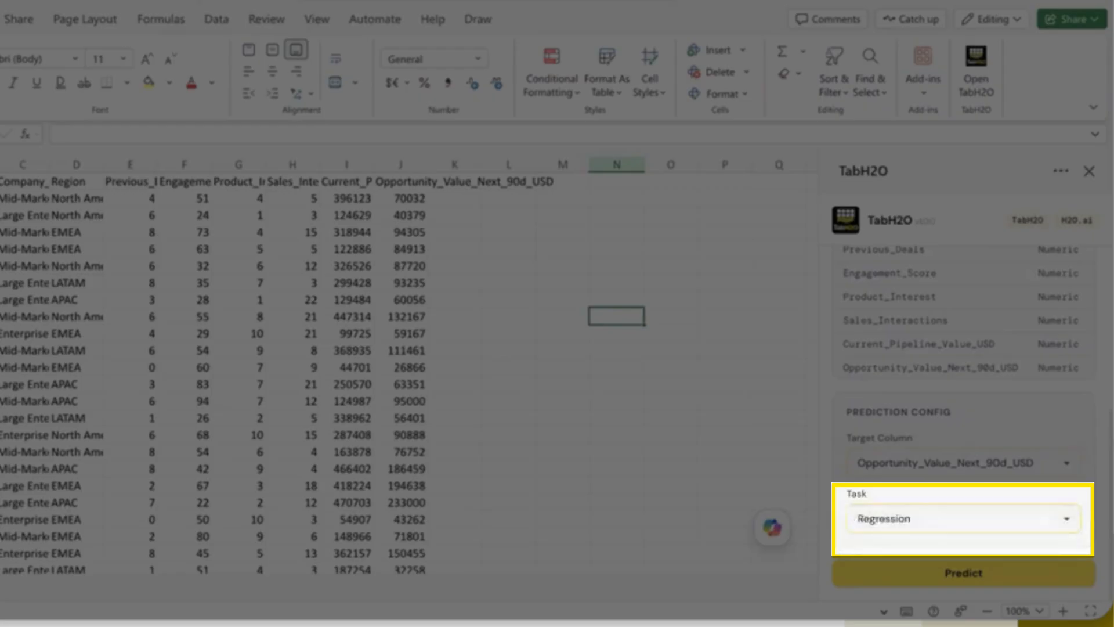
{"action": "left_click", "coordinate": [970, 517]}
{"action": "left_click", "coordinate": [970, 519]}
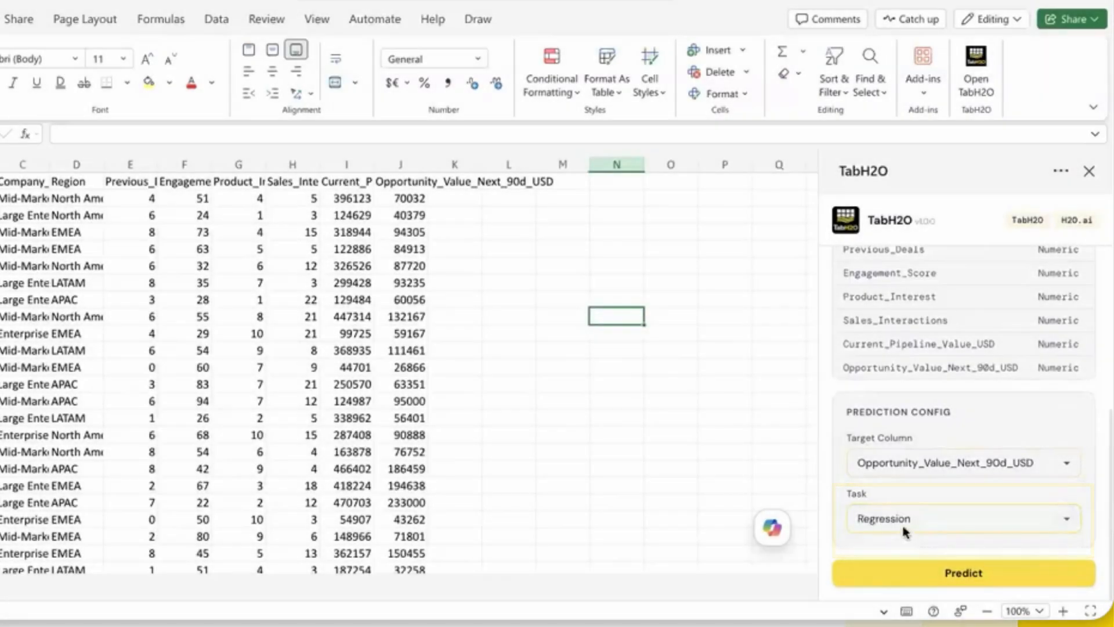
{"action": "left_click", "coordinate": [903, 525]}
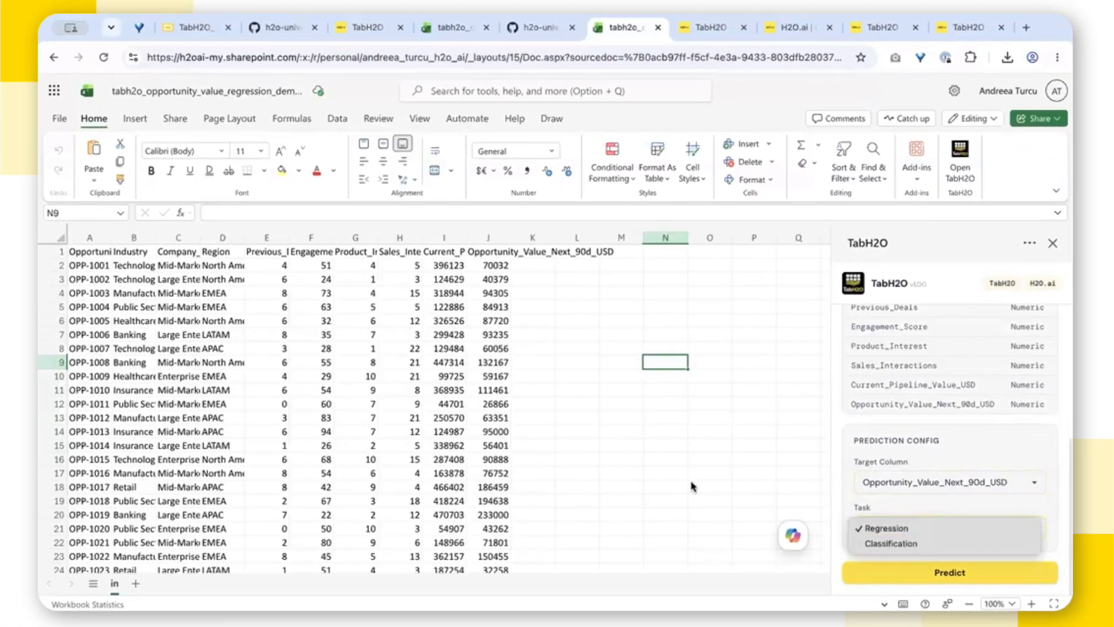